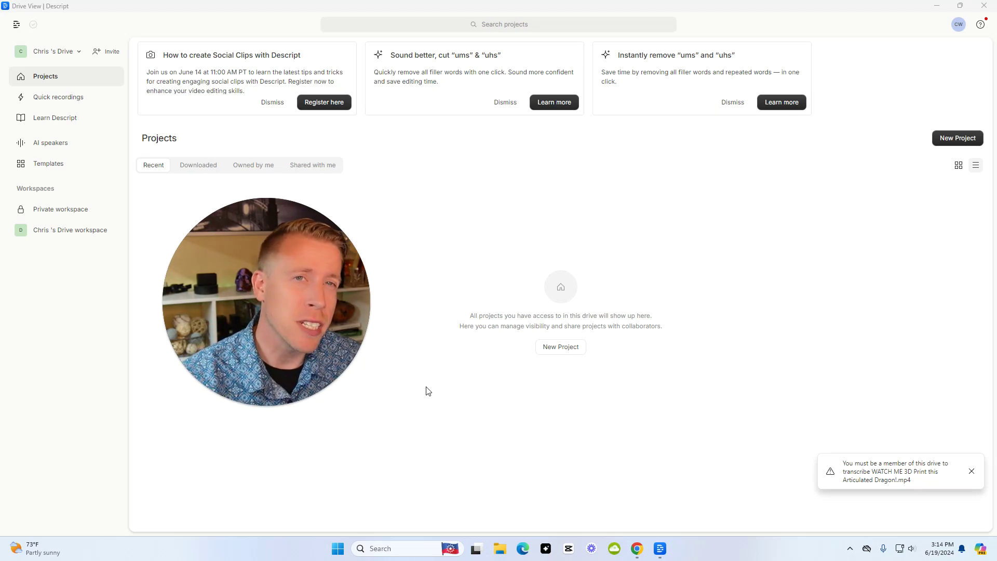
Drag across the empty Projects page in the drive view
{"action": "left_click_drag", "start_coordinate": [304, 332], "coordinate": [291, 381]}
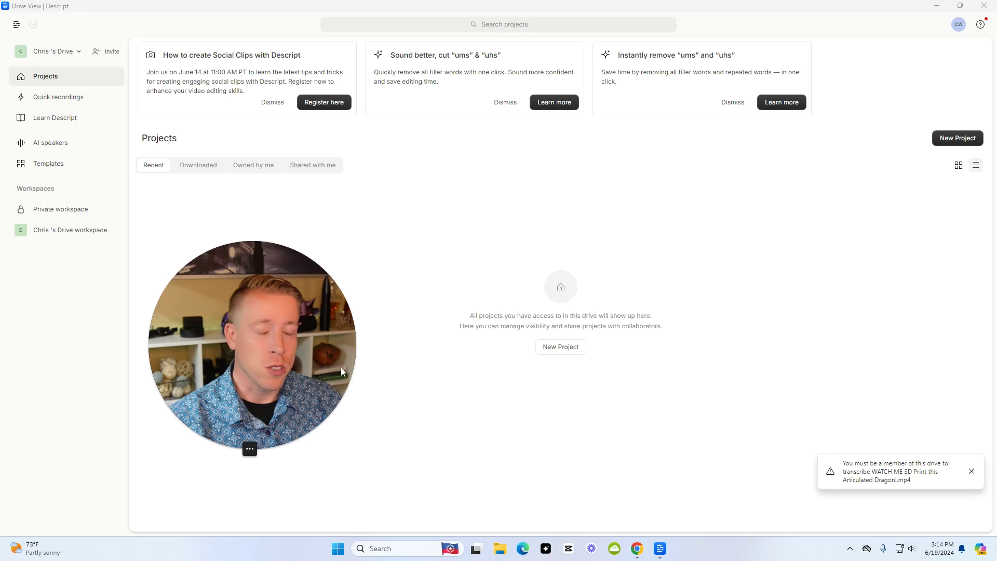
{"action": "left_click_drag", "start_coordinate": [311, 370], "coordinate": [319, 396]}
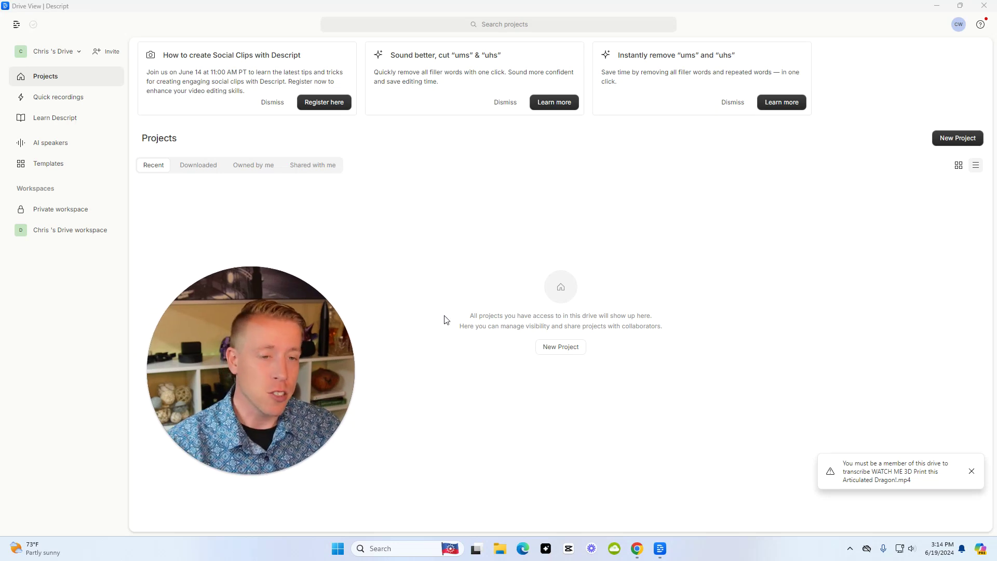
Create a video project from the 'How to Print on Bambu Studio' file in Videos > 4K Video Downloader+
{"action": "left_click", "coordinate": [567, 346]}
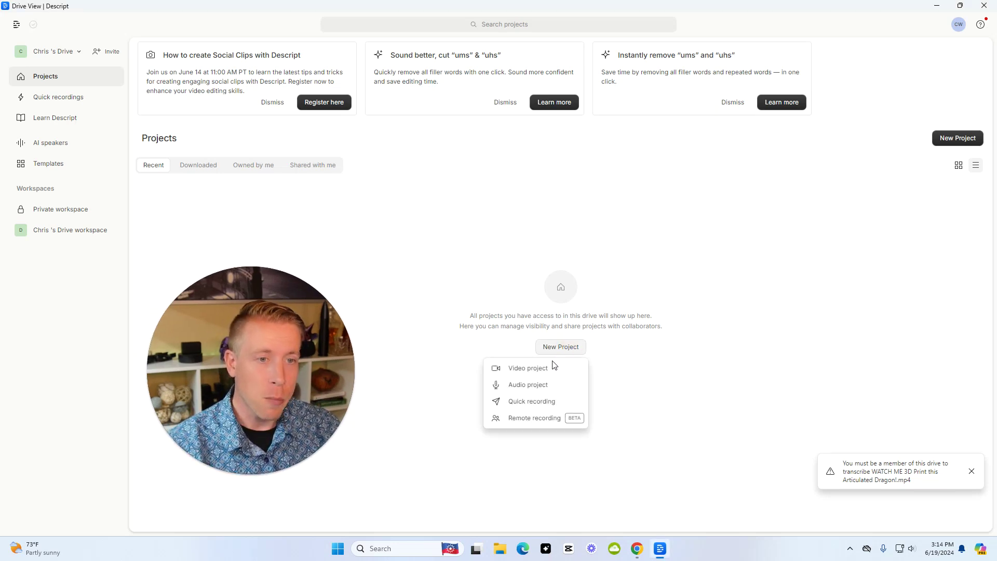
{"action": "left_click", "coordinate": [539, 367]}
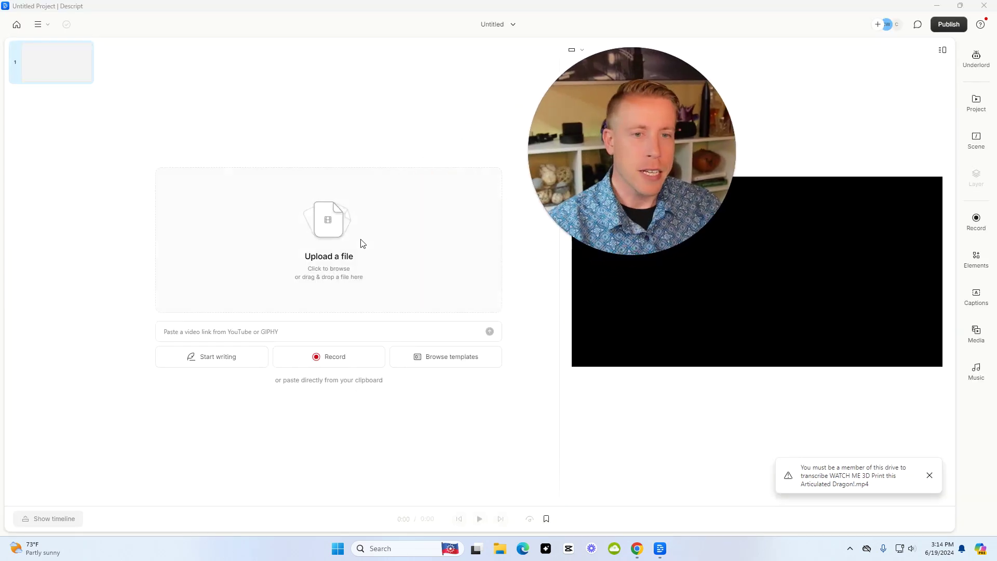
{"action": "left_click", "coordinate": [339, 239]}
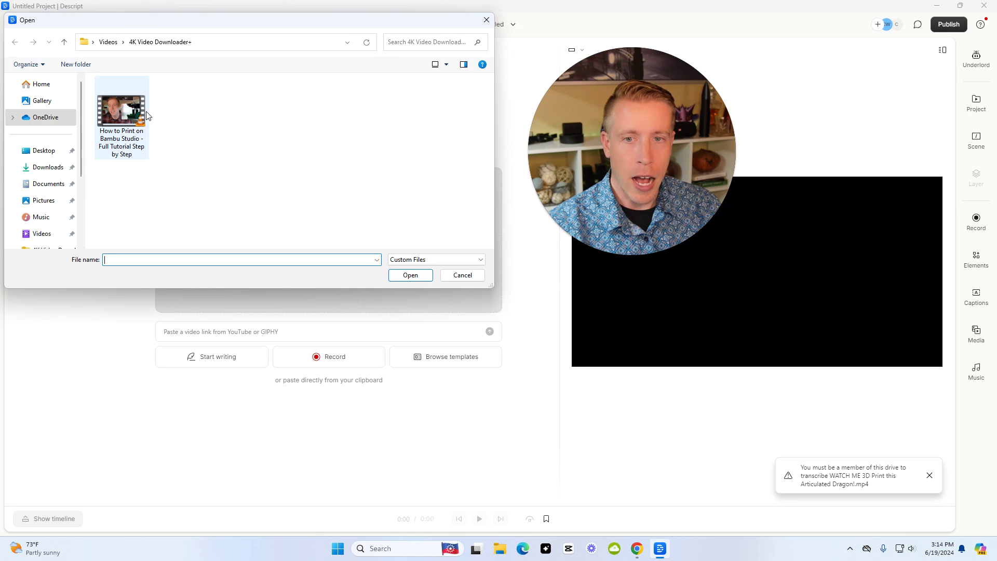
{"action": "left_click_drag", "start_coordinate": [185, 22], "coordinate": [268, 21]}
{"action": "left_click", "coordinate": [128, 233]}
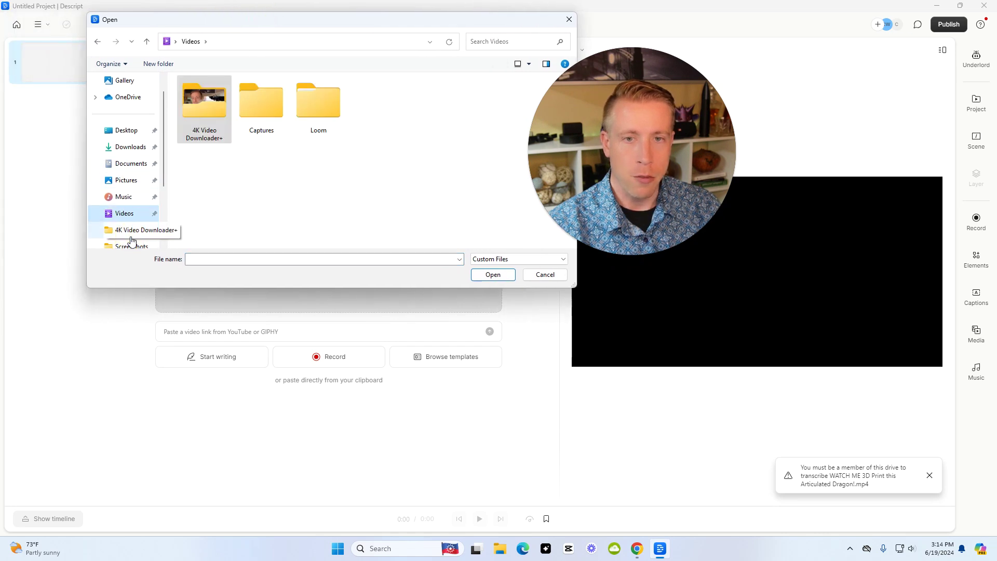
{"action": "double_click", "coordinate": [211, 119]}
{"action": "left_click", "coordinate": [210, 119]}
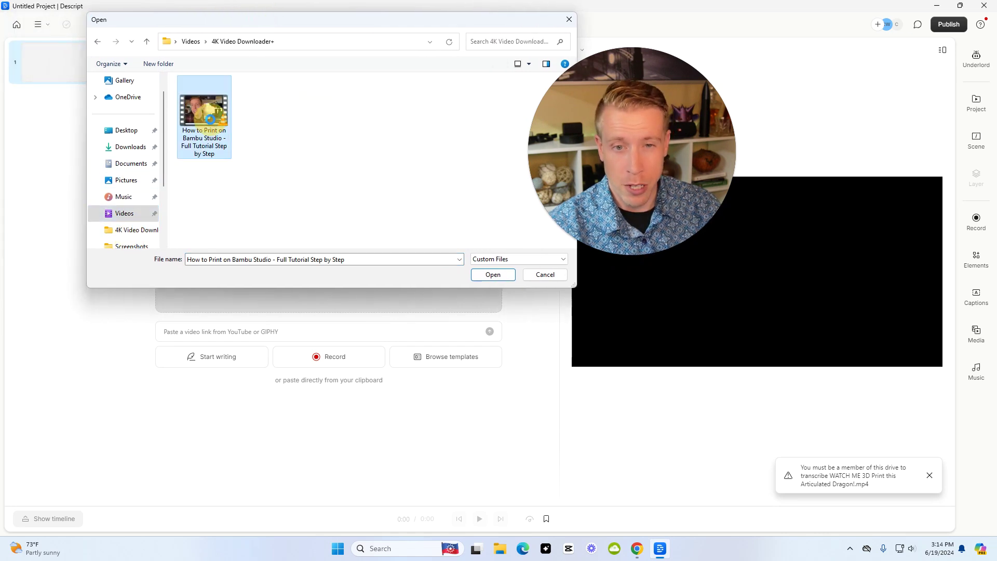
{"action": "double_click", "coordinate": [211, 119]}
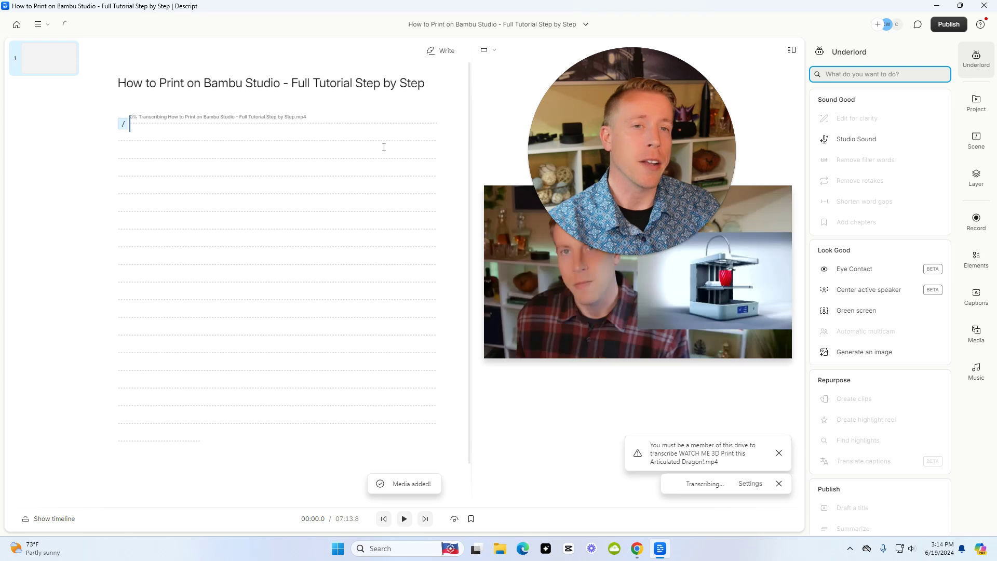
Let transcription finish, scroll through the transcript, and return to its first line
{"action": "left_click_drag", "start_coordinate": [594, 176], "coordinate": [151, 334]}
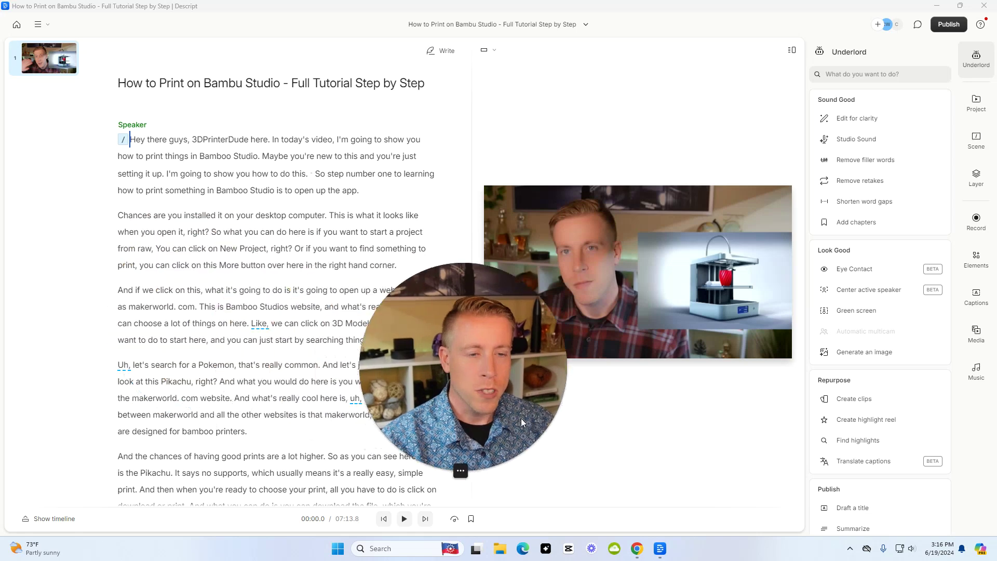
{"action": "left_click_drag", "start_coordinate": [426, 420], "coordinate": [133, 485]}
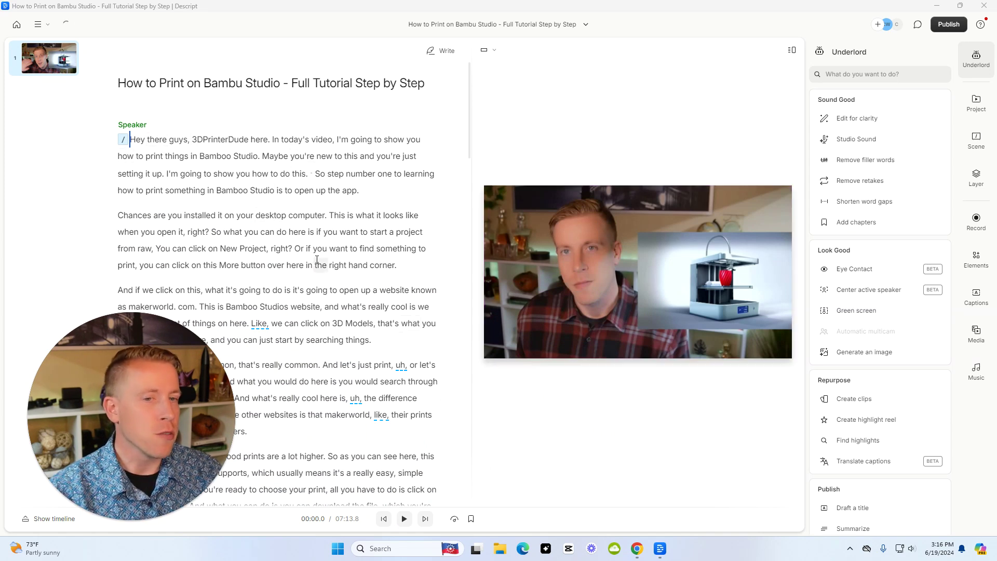
{"action": "scroll", "coordinate": [316, 260], "scroll_direction": "down", "scroll_amount": 2}
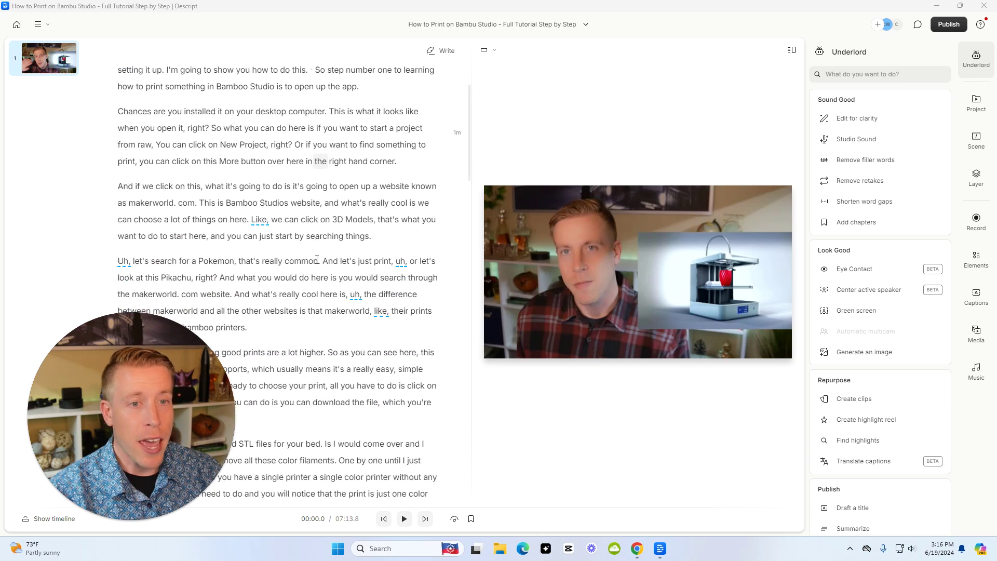
{"action": "scroll", "coordinate": [317, 260], "scroll_direction": "up", "scroll_amount": 2}
{"action": "left_click", "coordinate": [130, 139]}
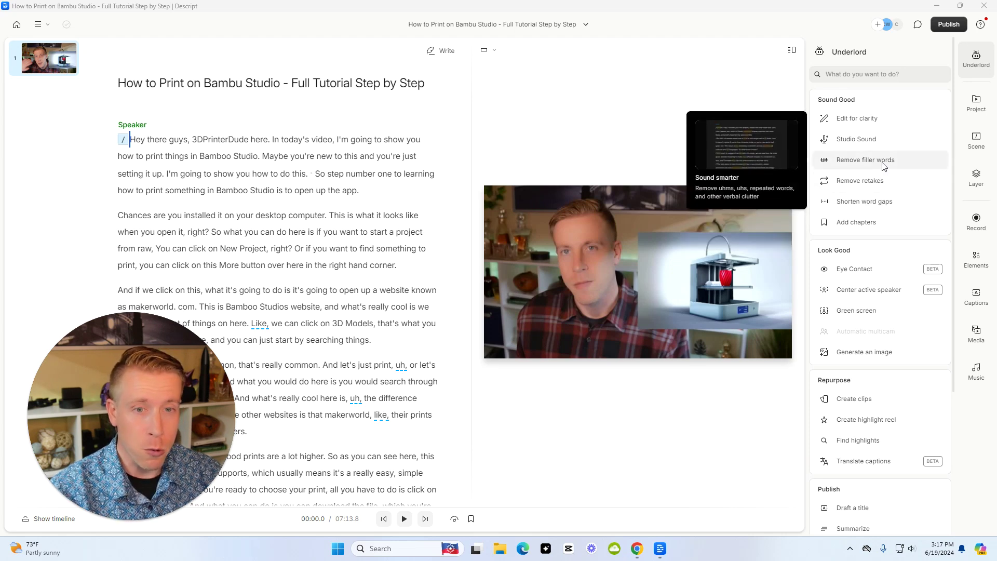
Remove all 37 filler words from the transcript with Underlord
{"action": "scroll", "coordinate": [364, 187], "scroll_direction": "down", "scroll_amount": 2}
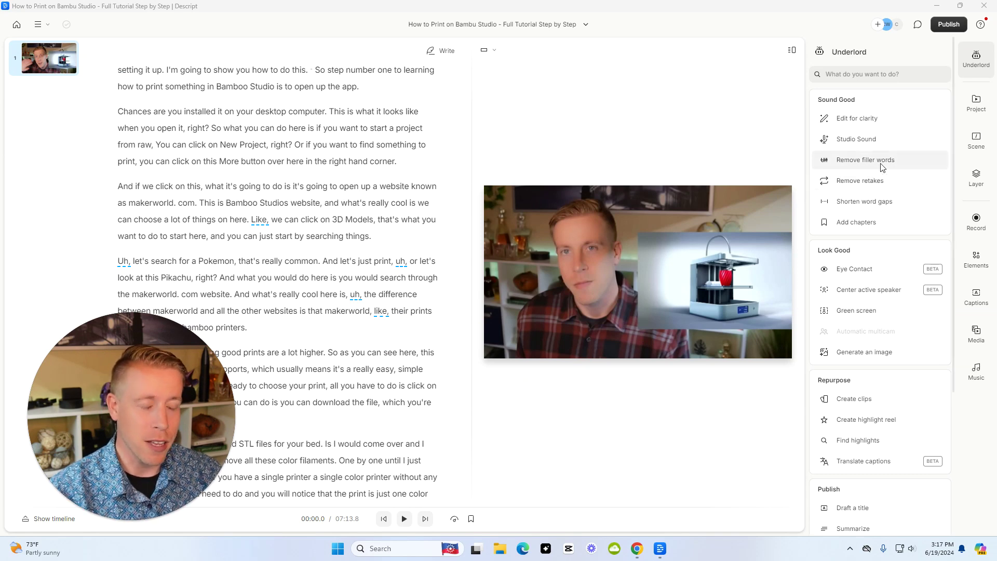
{"action": "left_click", "coordinate": [881, 167]}
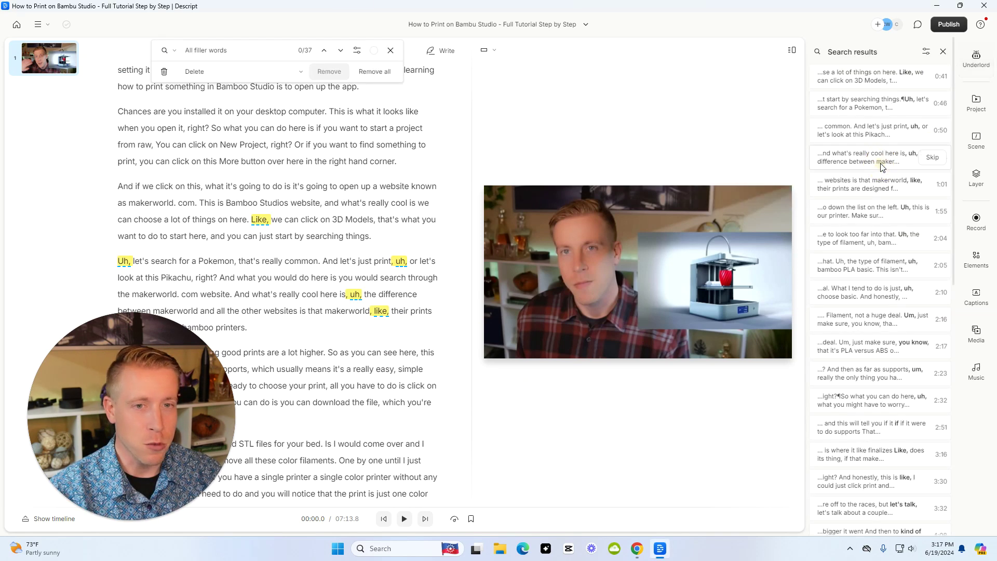
{"action": "left_click", "coordinate": [384, 73]}
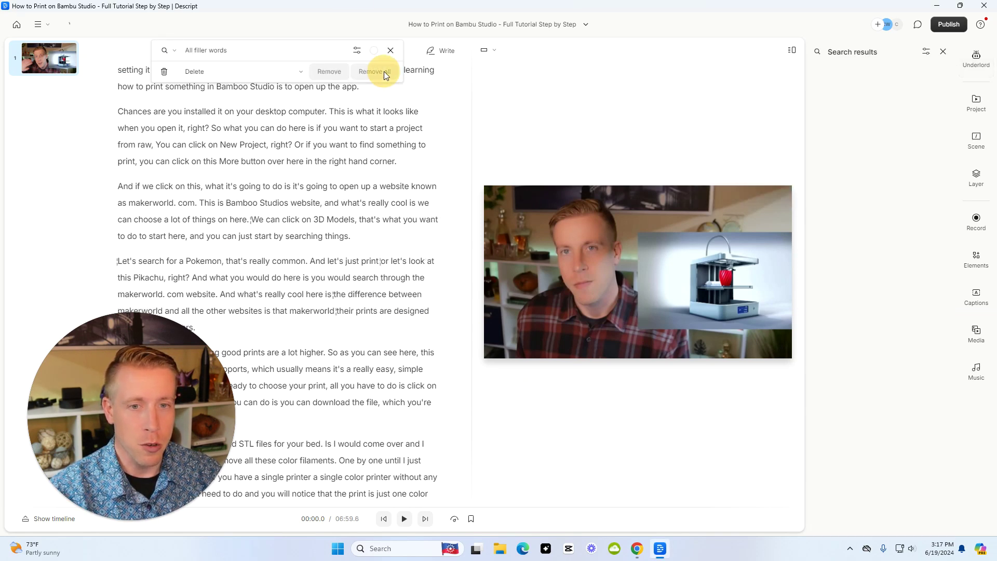
Remove all word gaps of 1 second or more, shortening the clip to 6:58.8
{"action": "left_click", "coordinate": [976, 59]}
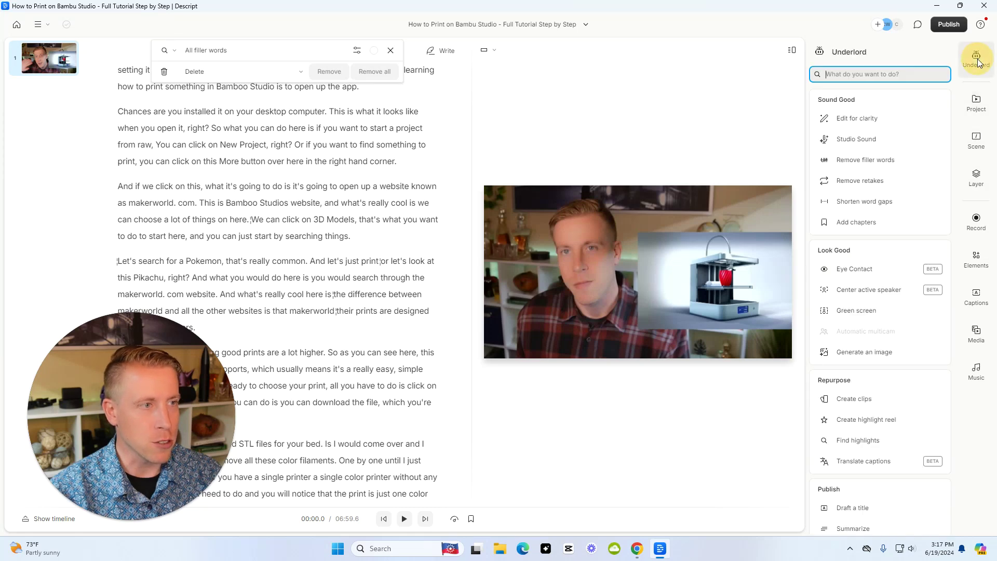
{"action": "left_click", "coordinate": [883, 201]}
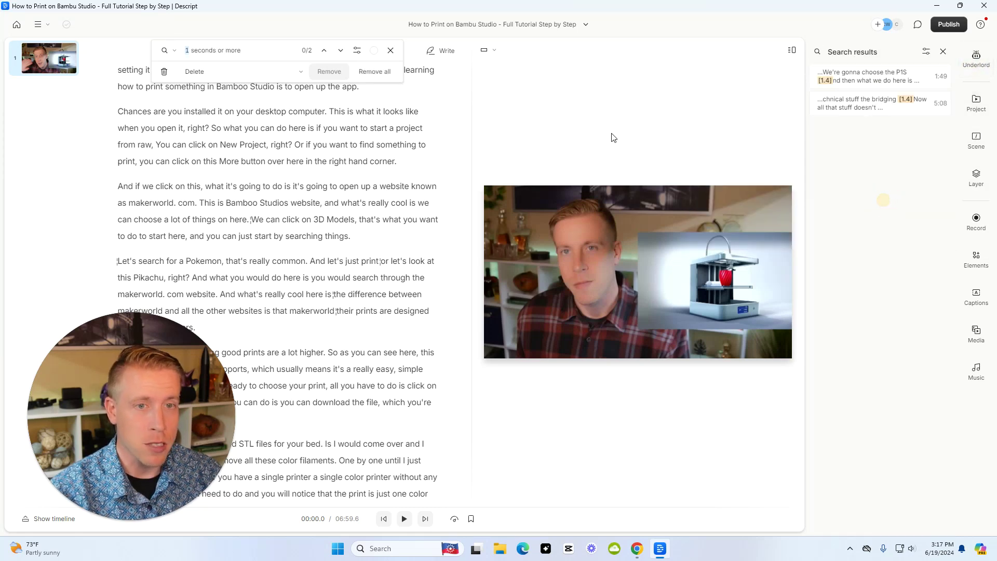
{"action": "left_click", "coordinate": [387, 77]}
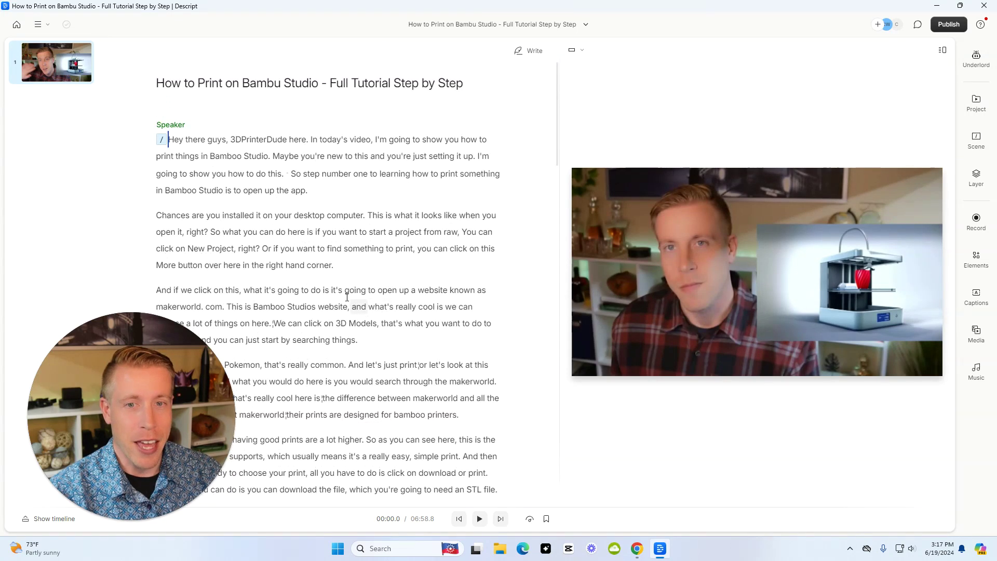
Correct the misheard channel name in the opening line to '3DPrinterDude'
{"action": "left_click_drag", "start_coordinate": [180, 419], "coordinate": [670, 194]}
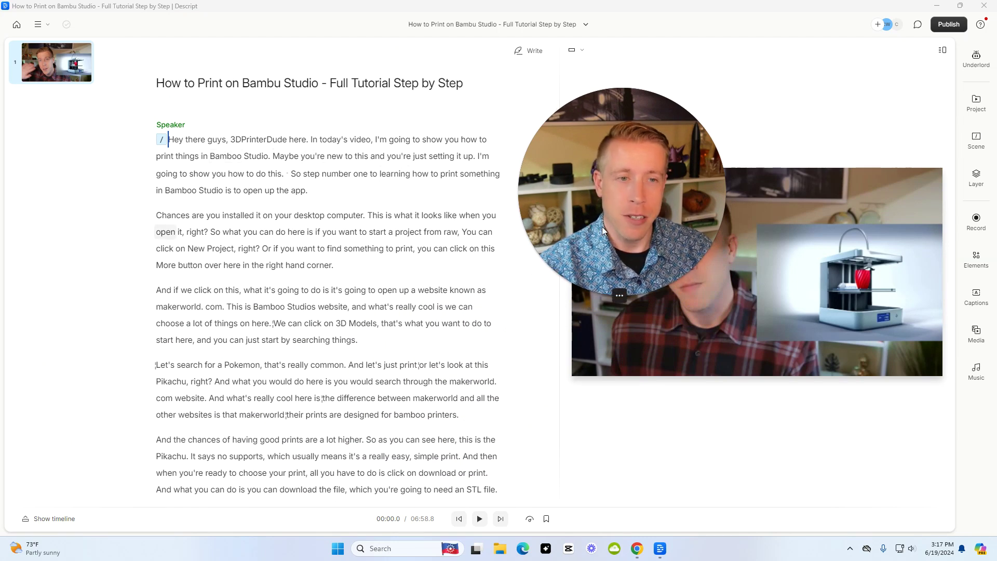
{"action": "left_click", "coordinate": [260, 140]}
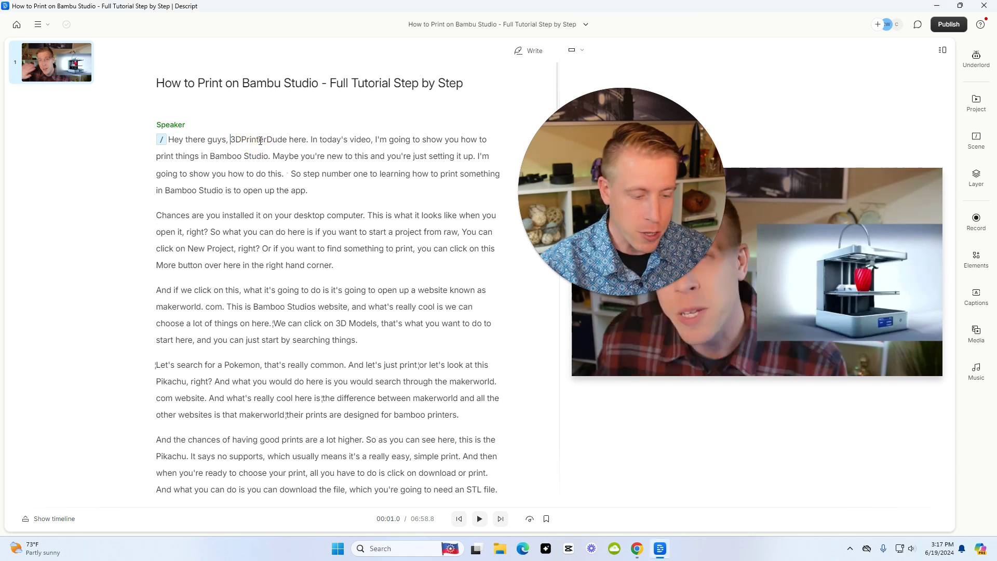
{"action": "left_click", "coordinate": [260, 141]}
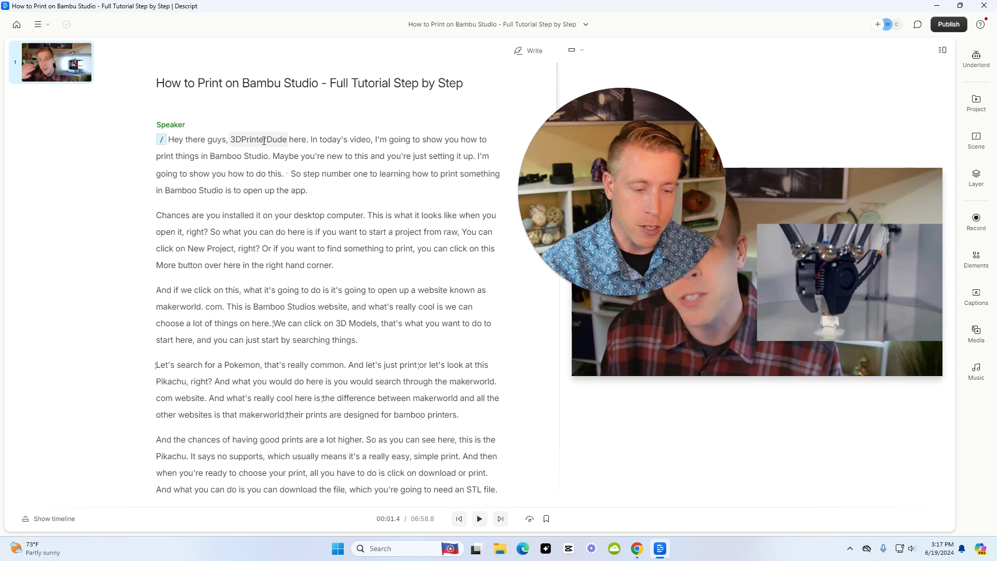
{"action": "double_click", "coordinate": [263, 141]}
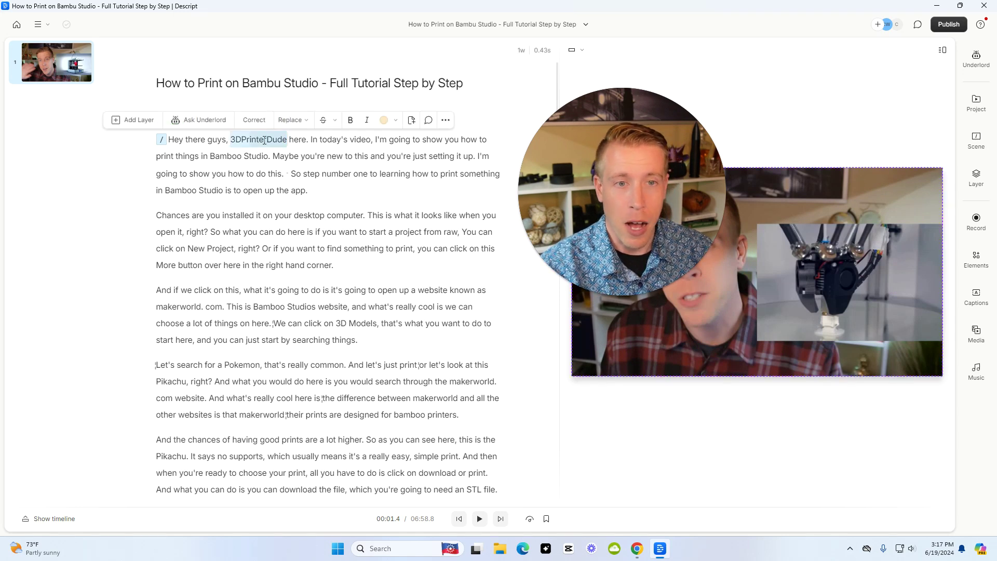
{"action": "left_click", "coordinate": [261, 121]}
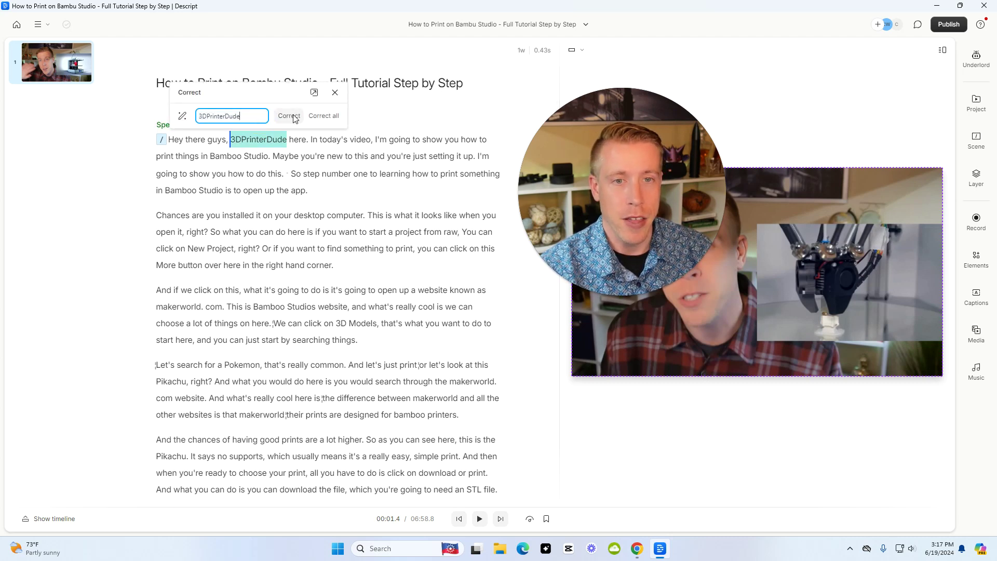
{"action": "left_click", "coordinate": [334, 94]}
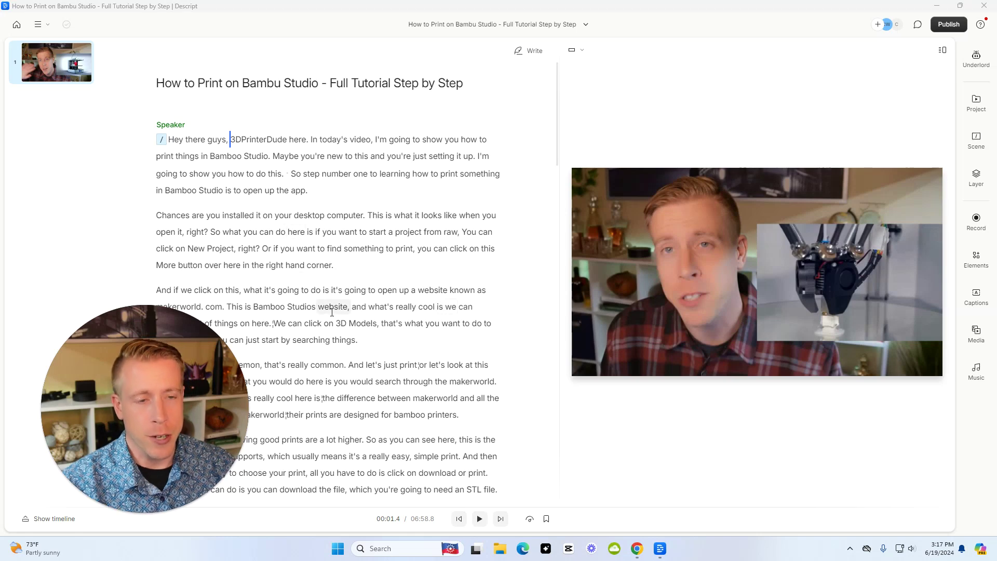
Open Captions and browse presets such as Karaoke, Bold Italic: Green and Modern yellow
{"action": "scroll", "coordinate": [332, 312], "scroll_direction": "down", "scroll_amount": 2}
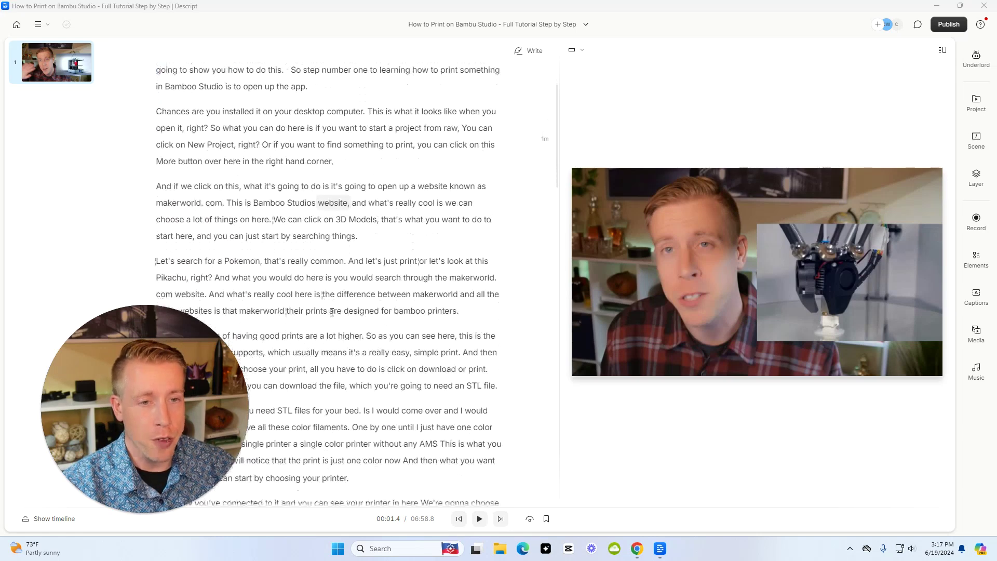
{"action": "left_click", "coordinate": [976, 298]}
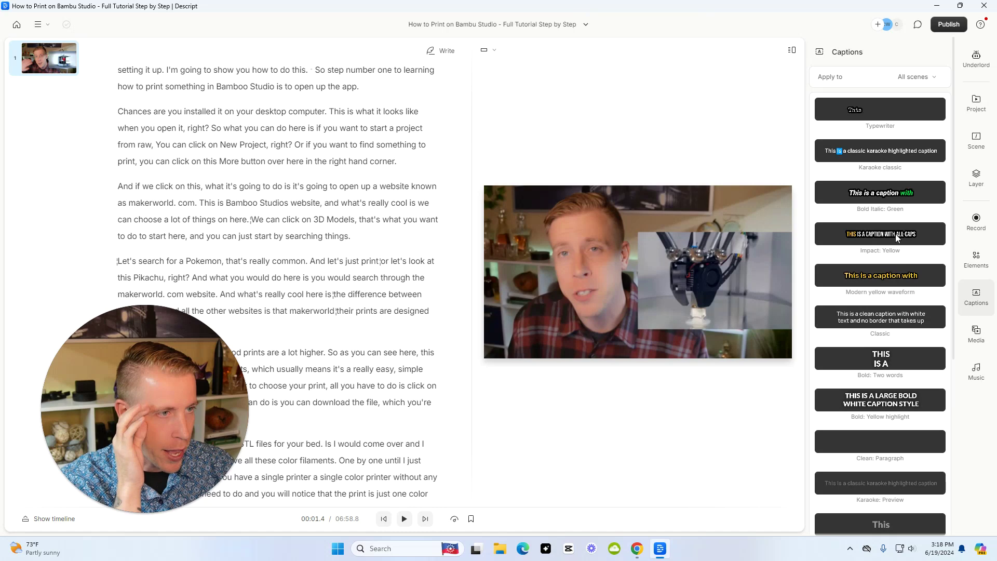
{"action": "scroll", "coordinate": [899, 244], "scroll_direction": "down", "scroll_amount": 2}
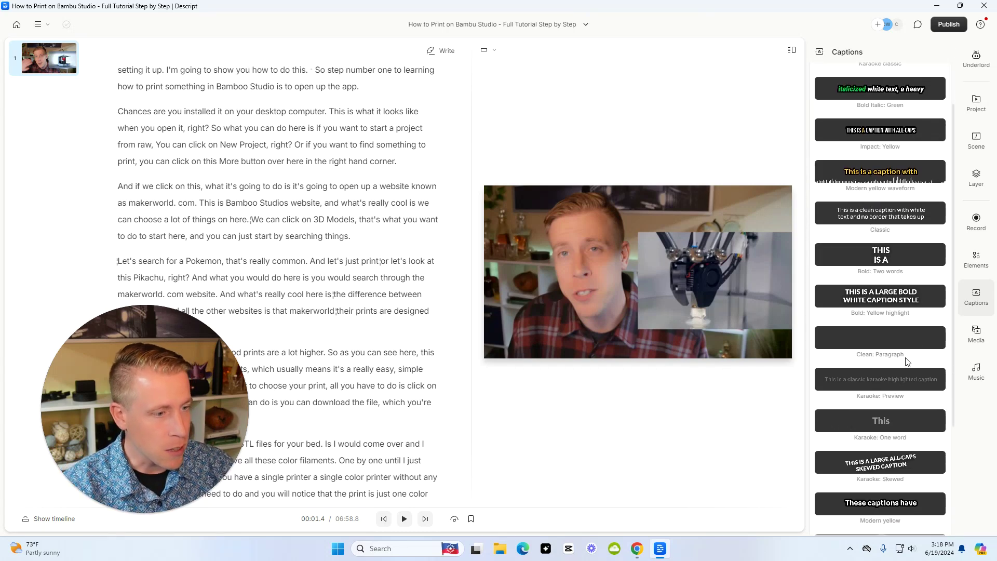
{"action": "scroll", "coordinate": [903, 353], "scroll_direction": "down", "scroll_amount": 2}
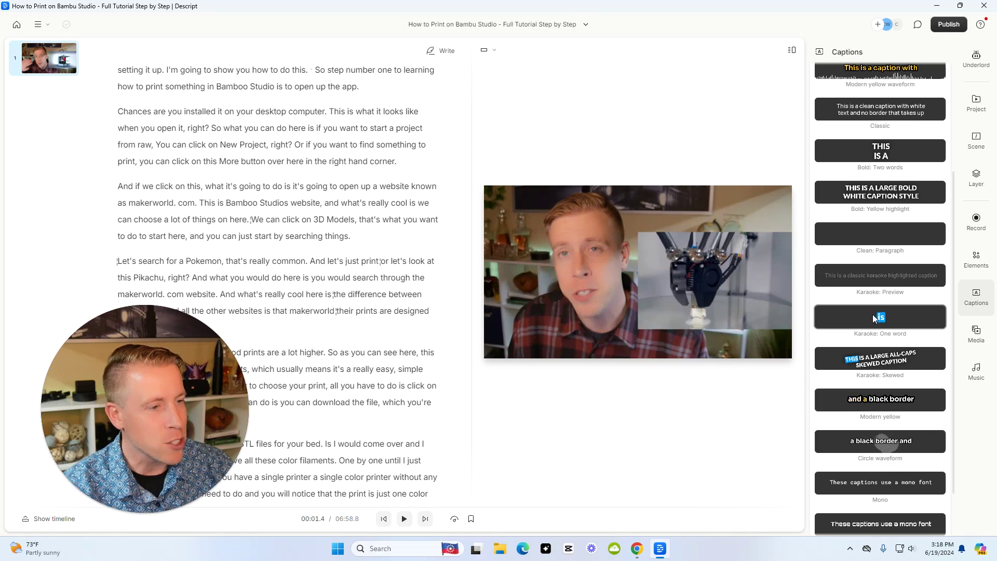
Apply the Modern yellow caption preset and nudge the caption slightly lower on the video
{"action": "left_click", "coordinate": [890, 400]}
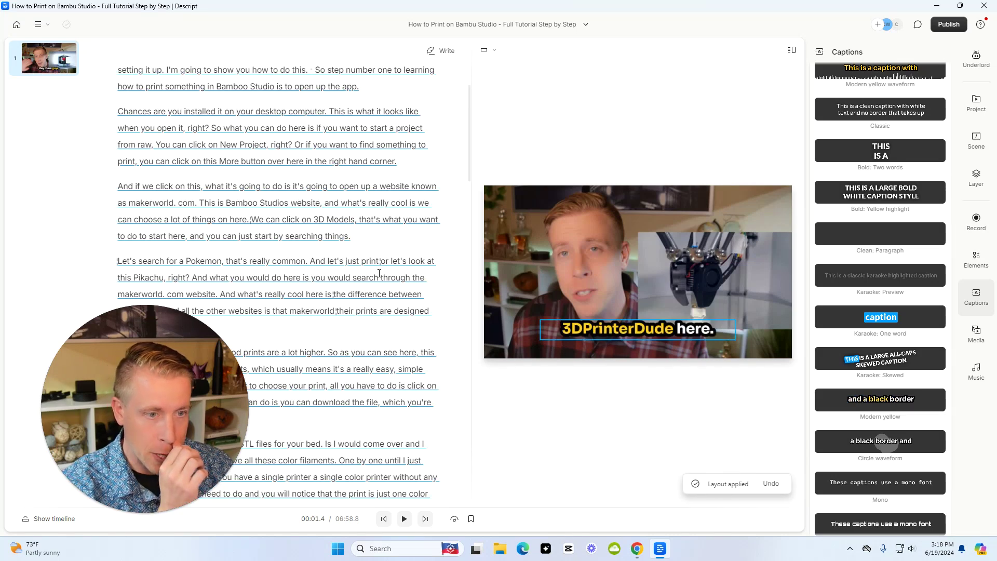
{"action": "left_click", "coordinate": [633, 330]}
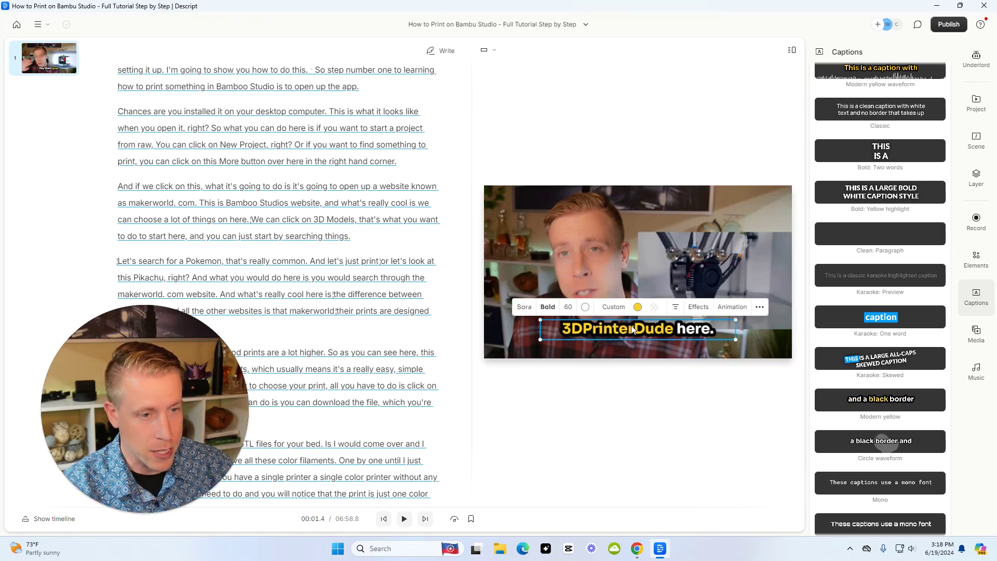
{"action": "left_click_drag", "start_coordinate": [633, 334], "coordinate": [625, 335]}
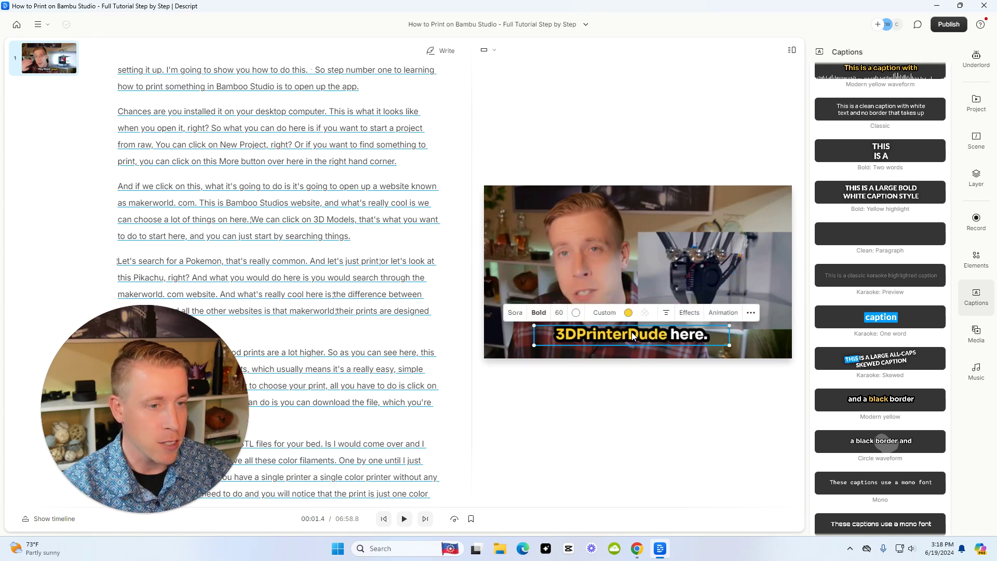
{"action": "left_click", "coordinate": [628, 312]}
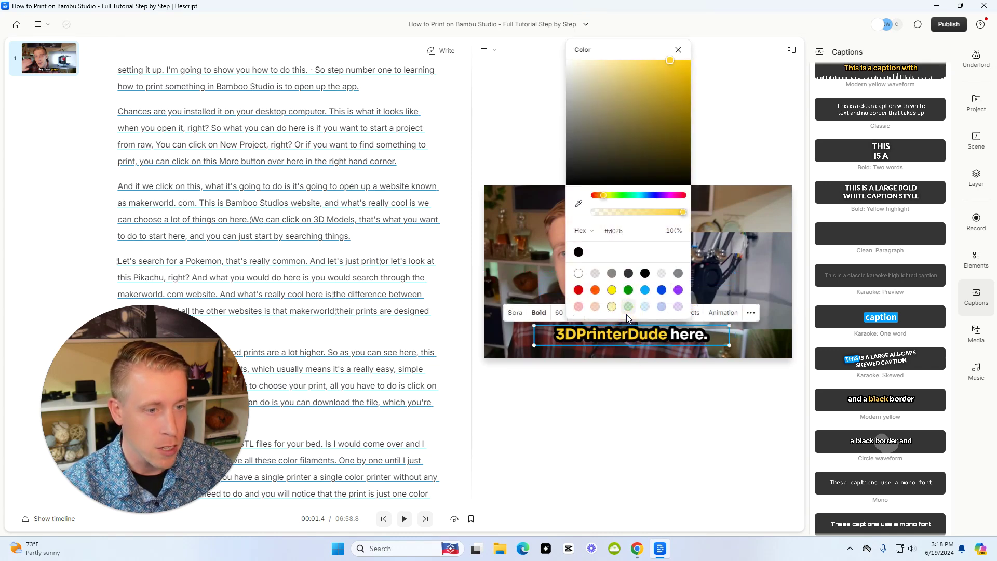
{"action": "left_click", "coordinate": [676, 50]}
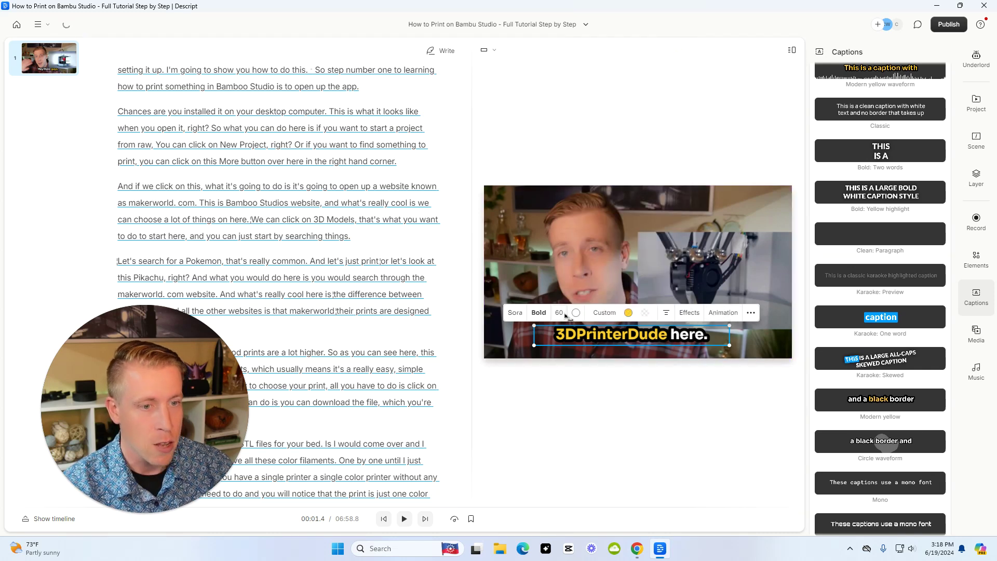
{"action": "left_click", "coordinate": [616, 413]}
{"action": "scroll", "coordinate": [226, 140], "scroll_direction": "up", "scroll_amount": 3}
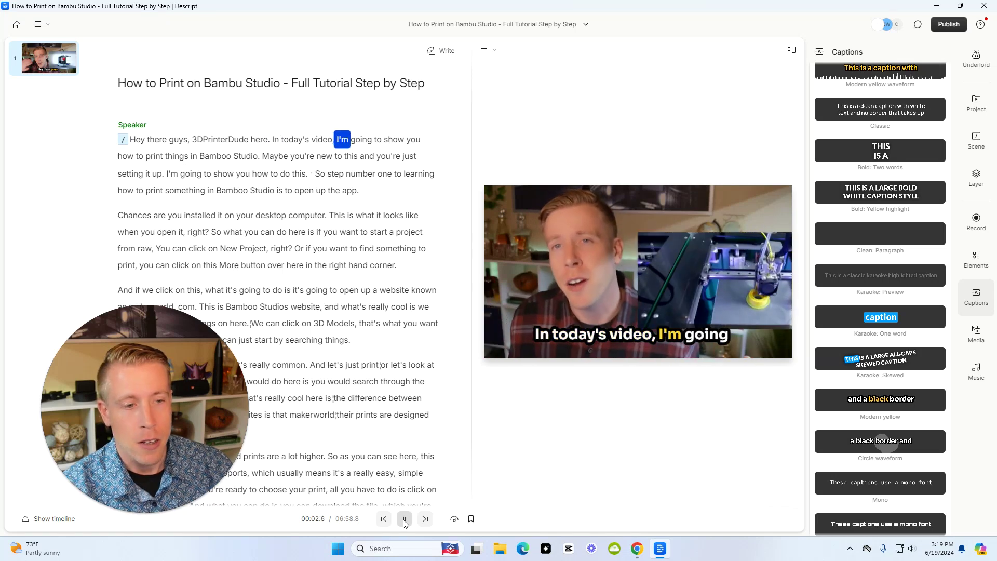
{"action": "left_click", "coordinate": [405, 520]}
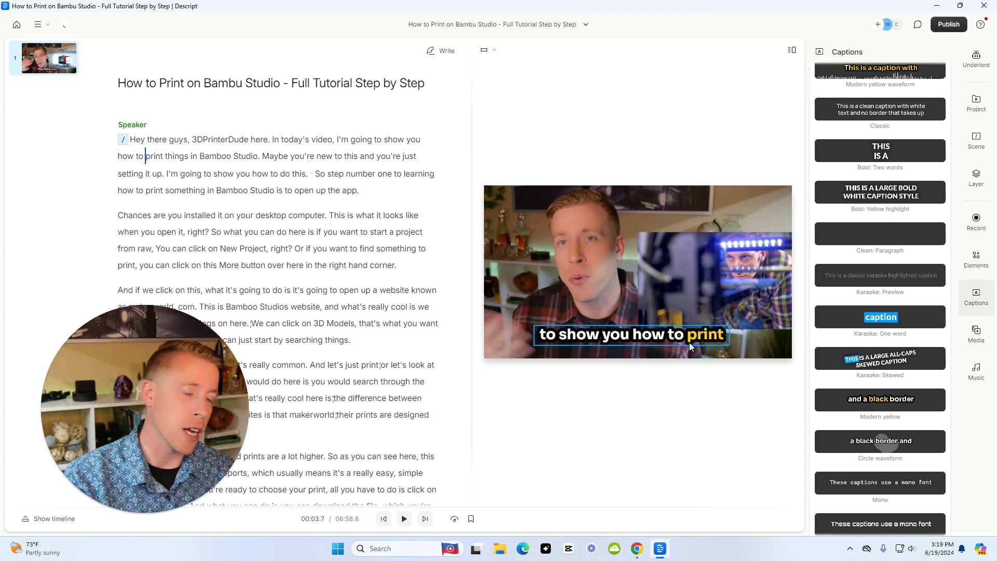
{"action": "left_click", "coordinate": [653, 336]}
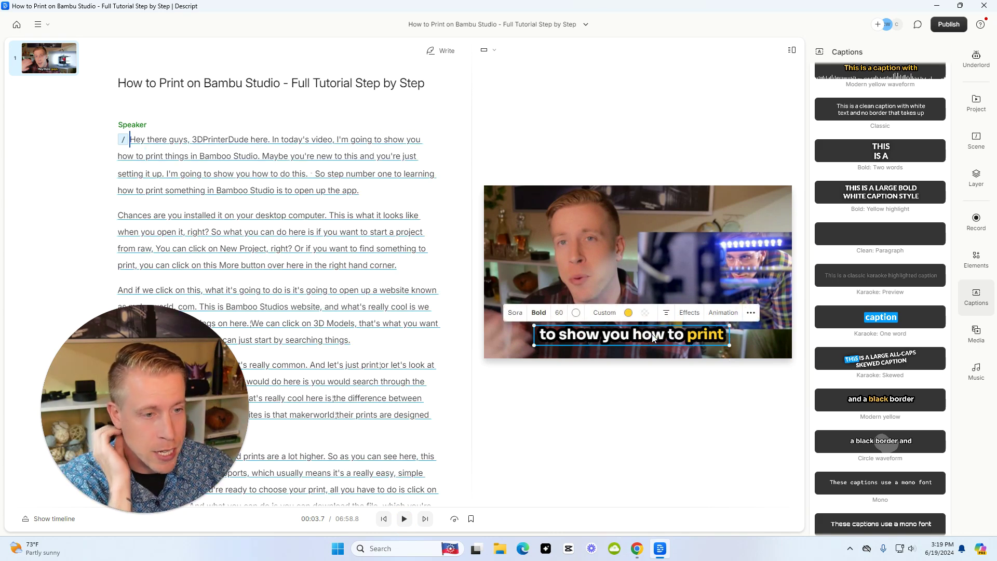
{"action": "key", "text": "Delete"}
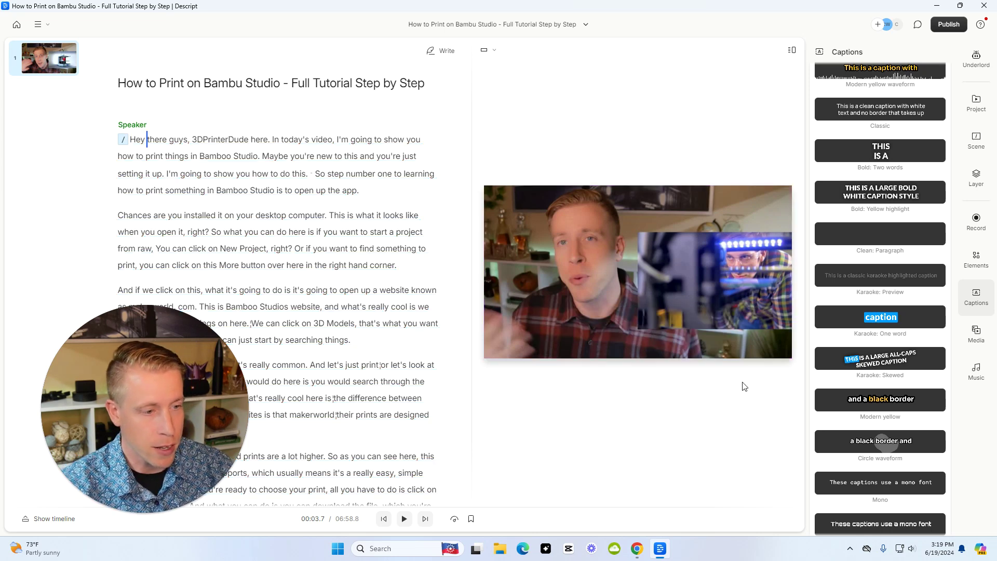
Apply the Mono caption preset with a black highlight colour
{"action": "left_click", "coordinate": [895, 492]}
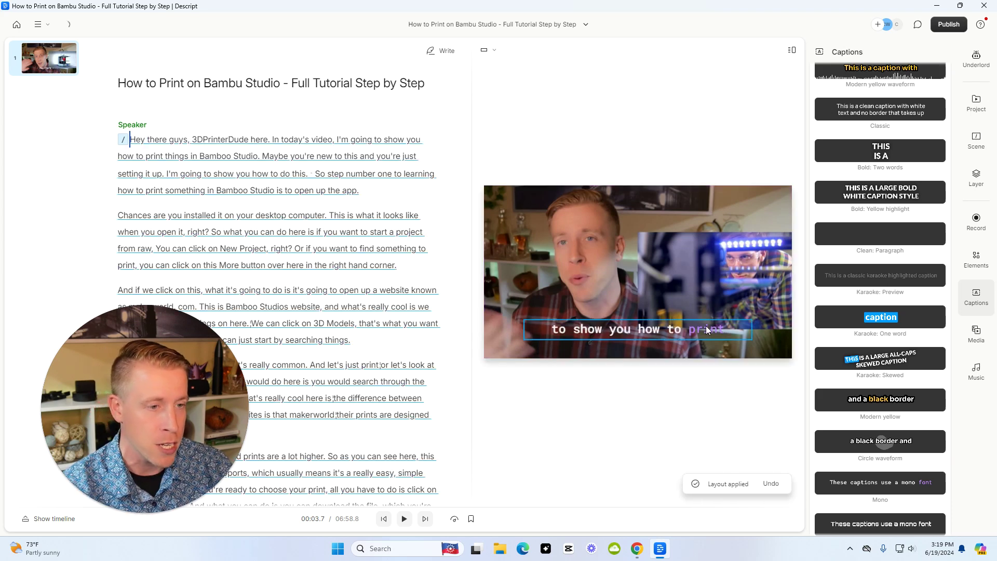
{"action": "left_click", "coordinate": [705, 325]}
{"action": "left_click", "coordinate": [651, 307]}
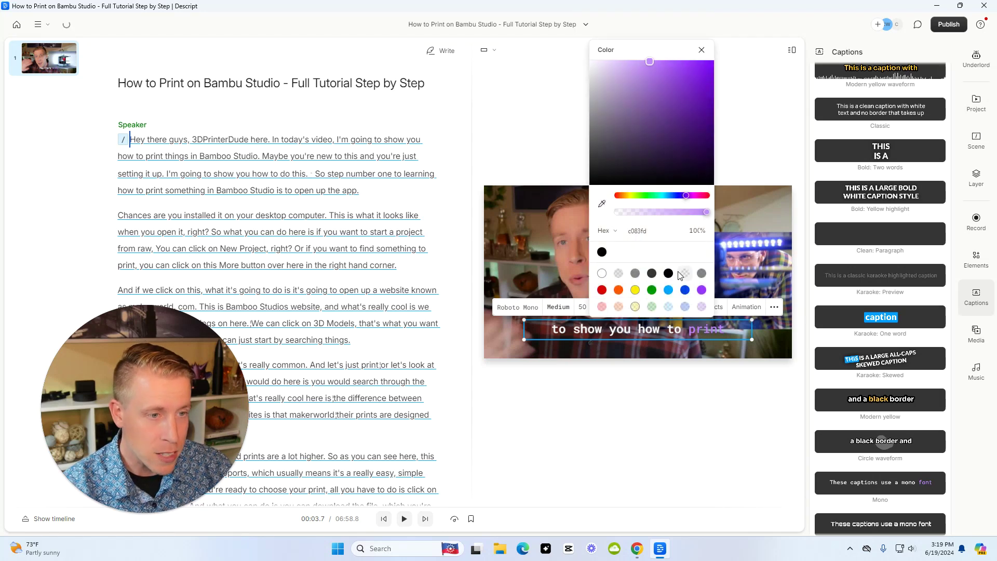
{"action": "left_click", "coordinate": [668, 273]}
{"action": "left_click", "coordinate": [683, 427]}
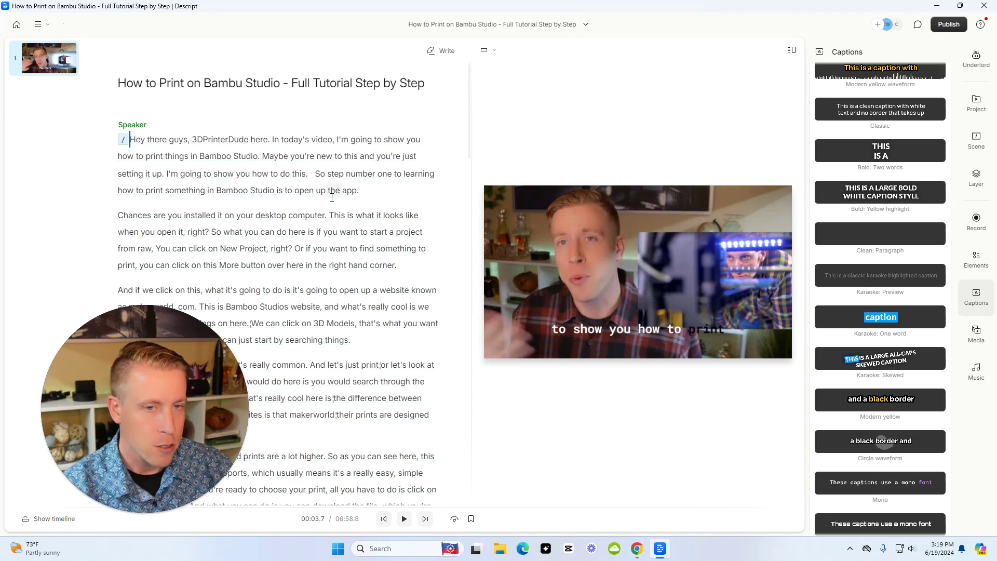
Play the video to preview the Mono captions
{"action": "key", "text": "space"}
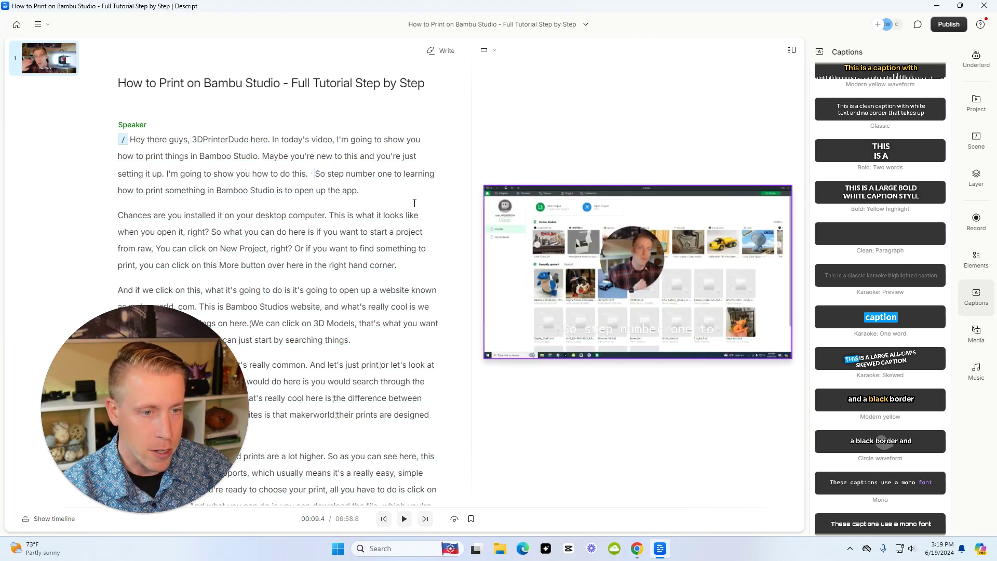
{"action": "left_click", "coordinate": [405, 519]}
{"action": "left_click", "coordinate": [404, 520]}
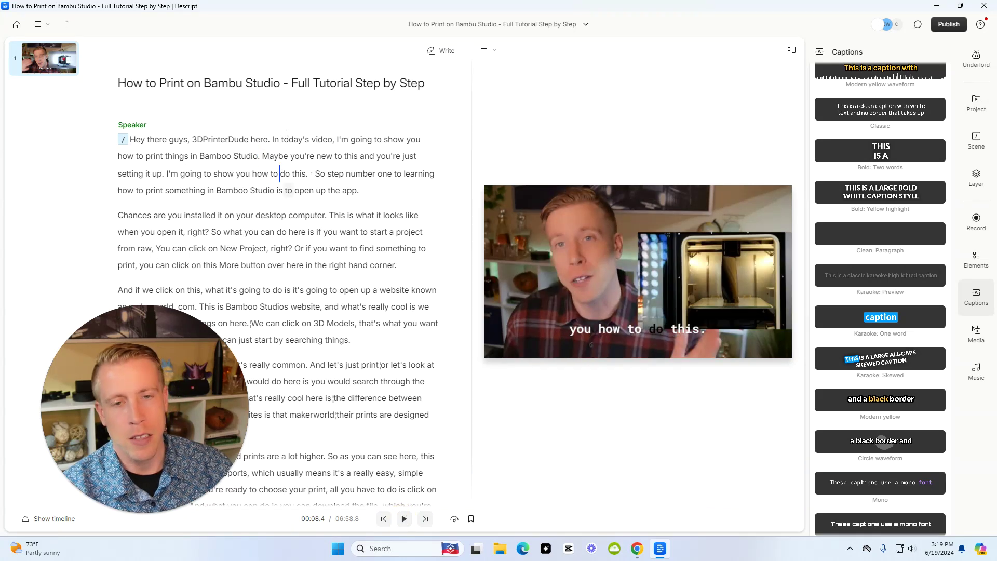